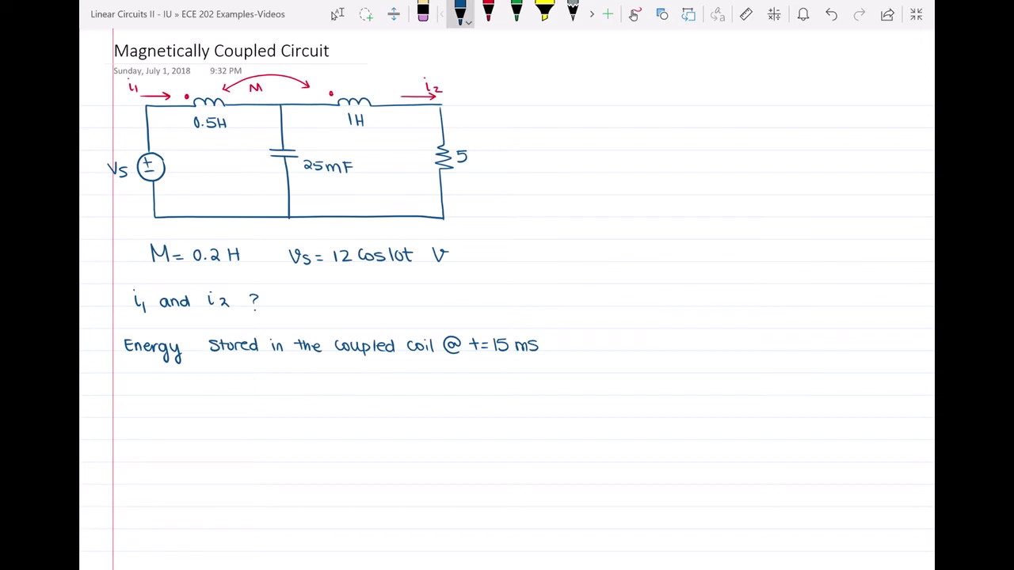
- Handwrite Z_L = jωL and Z_C = 1/jωC in blue ink beside the circuit
mouse_move(540, 88)
mouse_down()
mouse_move(542, 104)
mouse_move(554, 104)
mouse_move(532, 92)
mouse_move(567, 87)
mouse_up()
mouse_move(559, 93)
mouse_down()
mouse_move(585, 82)
mouse_move(576, 100)
mouse_move(581, 80)
mouse_move(614, 93)
mouse_up()
mouse_move(518, 133)
mouse_down()
mouse_move(586, 135)
mouse_move(578, 148)
mouse_move(621, 146)
mouse_move(579, 159)
mouse_move(576, 177)
mouse_move(611, 169)
mouse_up()
click(555, 146)
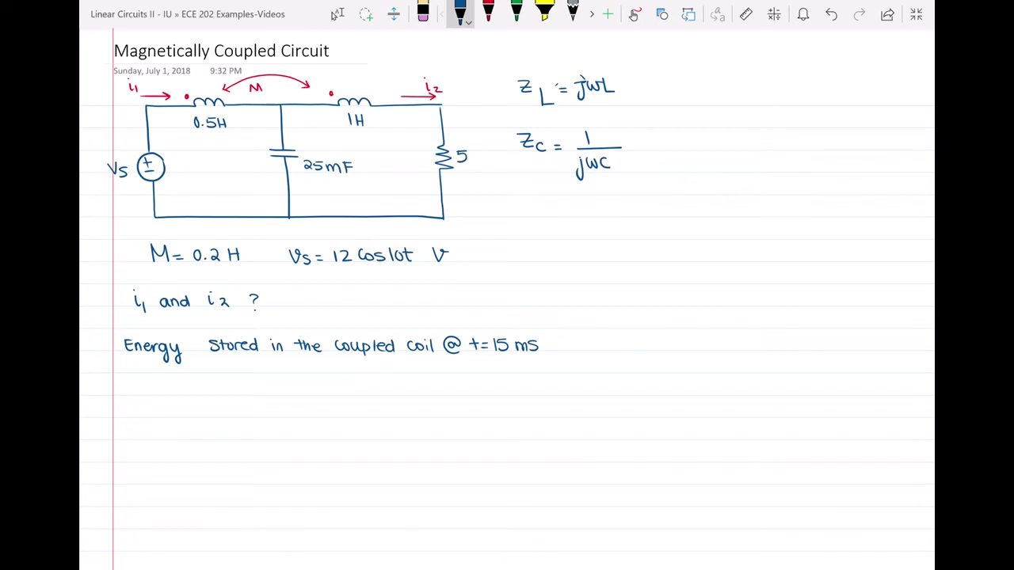
- In red ink, underline the 10 in the source expression and write ω = 10 rad
click(488, 12)
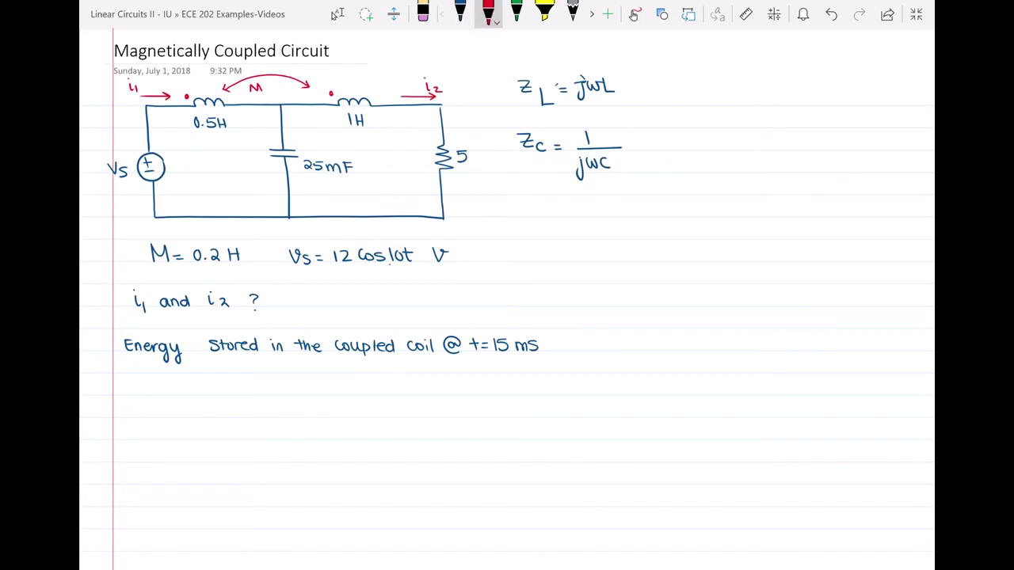
drag(392, 267, 404, 264)
drag(552, 255, 575, 256)
mouse_move(568, 259)
mouse_down()
mouse_move(590, 253)
mouse_move(638, 263)
mouse_up()
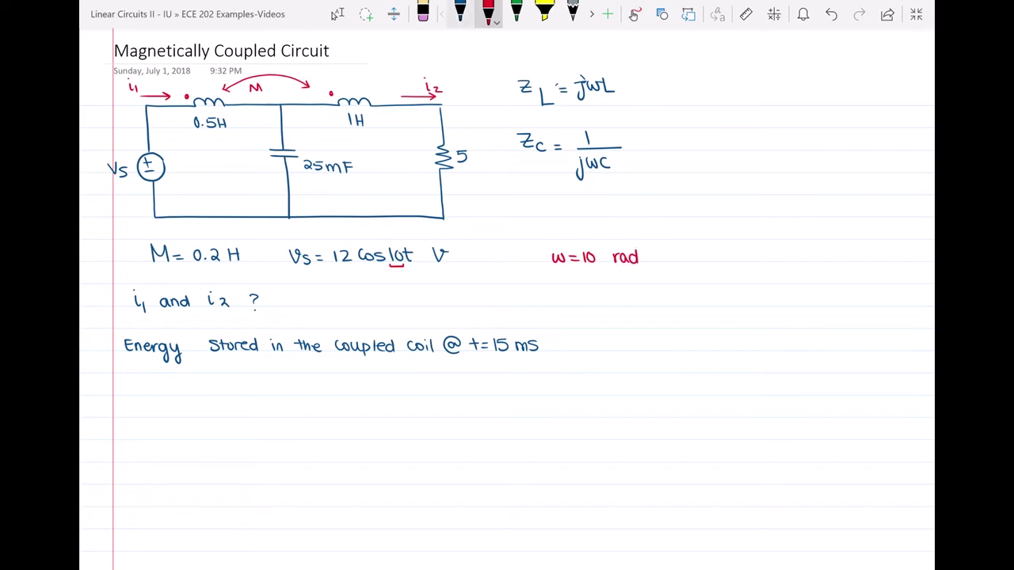
click(460, 11)
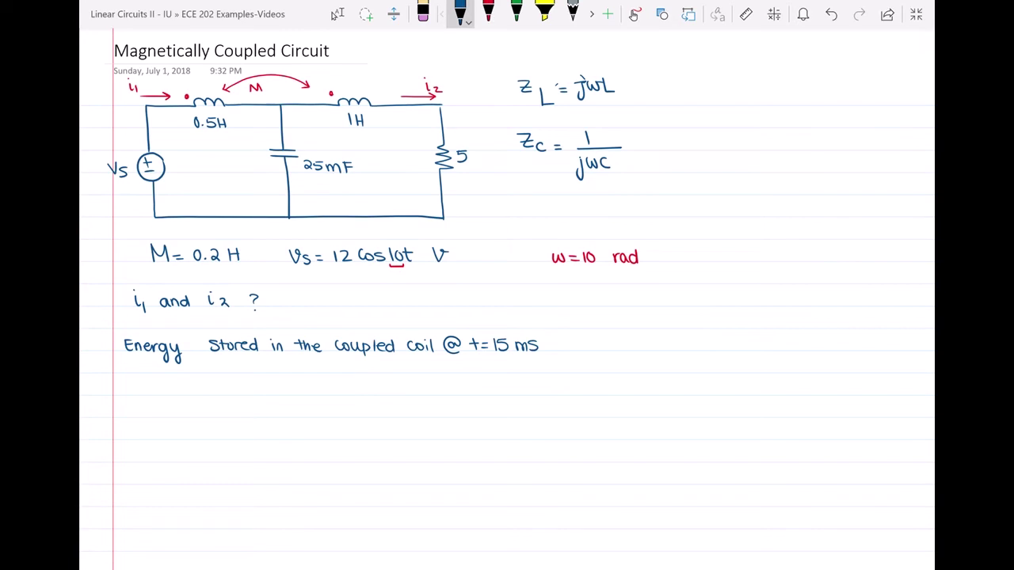
scroll(334, 14, down, 1)
click(334, 15)
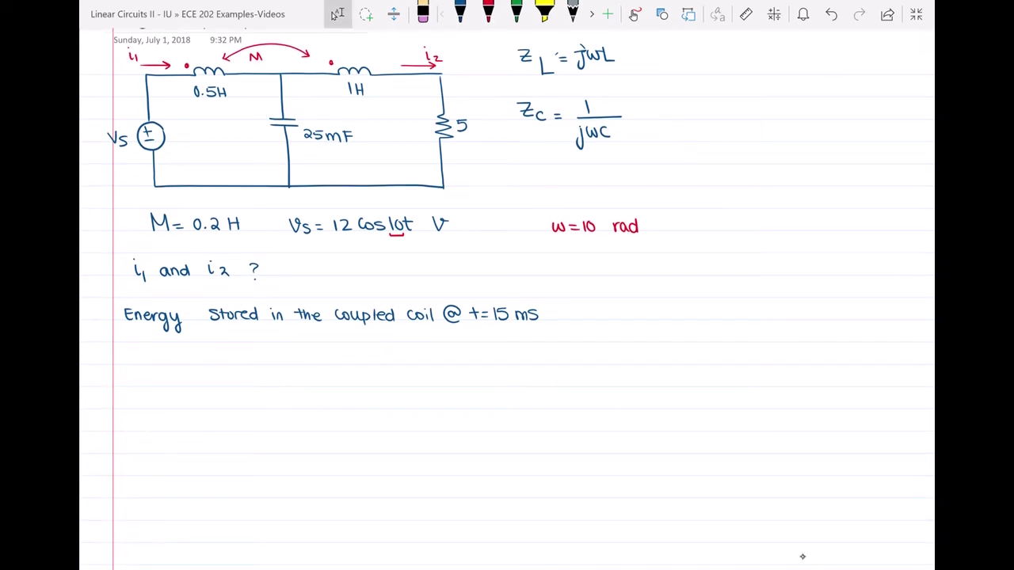
- Write L1 = 0.5H → Z_L1 = j×10×0.5 = 5j in blue ink
click(460, 11)
mouse_move(138, 372)
mouse_down()
mouse_move(153, 384)
mouse_move(167, 379)
mouse_up()
click(159, 383)
mouse_move(159, 386)
mouse_down()
mouse_move(185, 377)
mouse_move(255, 386)
mouse_up()
key(ctrl+z)
mouse_move(246, 382)
mouse_down()
mouse_move(247, 392)
mouse_move(286, 381)
mouse_move(305, 394)
mouse_move(325, 380)
mouse_move(334, 397)
mouse_move(353, 388)
mouse_move(345, 388)
mouse_up()
click(338, 380)
mouse_move(358, 376)
mouse_down()
mouse_move(358, 387)
mouse_move(365, 378)
mouse_move(377, 387)
mouse_up()
mouse_move(392, 378)
mouse_down()
mouse_move(387, 386)
mouse_move(430, 381)
mouse_up()
click(396, 386)
mouse_move(420, 385)
mouse_down()
mouse_move(437, 377)
mouse_move(449, 396)
mouse_up()
click(457, 370)
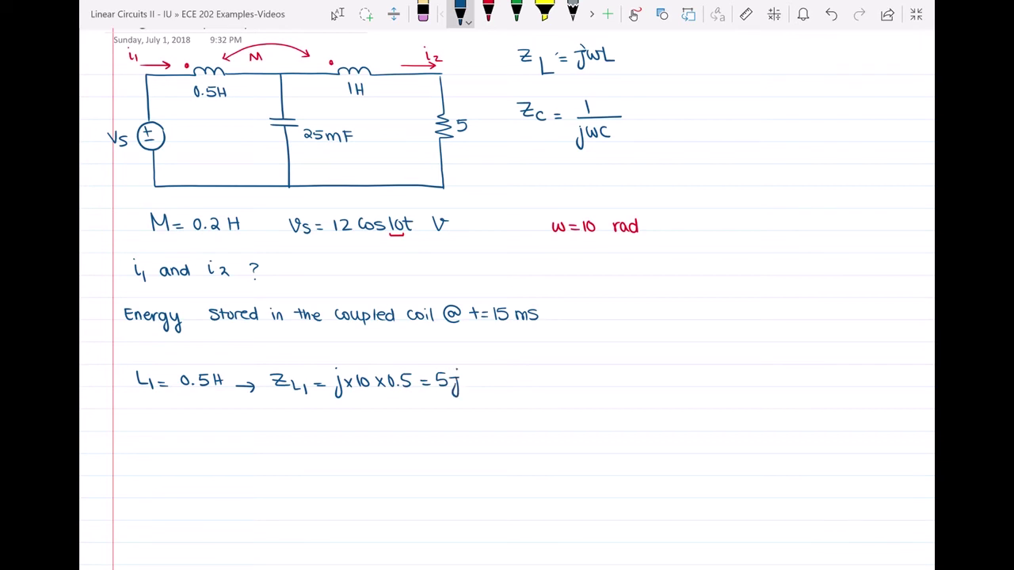
- Write L2 = 1H → Z_L2 = j×10×1 = 10j below the L1 line
mouse_move(133, 414)
mouse_down()
mouse_move(140, 432)
mouse_move(160, 433)
mouse_up()
drag(164, 427, 188, 432)
drag(201, 417, 206, 429)
drag(201, 425, 245, 430)
mouse_move(239, 425)
mouse_down()
mouse_move(240, 435)
mouse_move(299, 438)
mouse_move(316, 425)
mouse_up()
mouse_move(307, 431)
mouse_down()
mouse_move(324, 441)
mouse_move(348, 433)
mouse_up()
mouse_move(347, 424)
mouse_down()
mouse_move(338, 433)
mouse_move(353, 433)
mouse_up()
drag(360, 424, 372, 432)
mouse_move(372, 422)
mouse_down()
mouse_move(364, 432)
mouse_move(407, 429)
mouse_up()
mouse_move(414, 421)
mouse_down()
mouse_move(415, 431)
mouse_move(437, 421)
mouse_move(433, 440)
mouse_up()
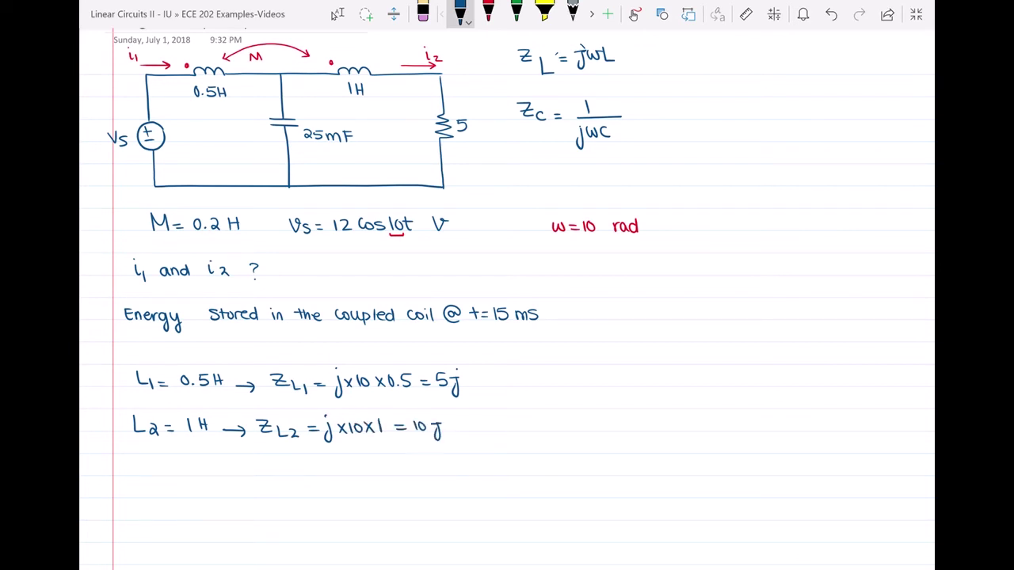
- Write M = 0.2H → Z_M = j×10×0.2 = 2j below the L2 line
mouse_move(125, 464)
mouse_down()
mouse_move(125, 480)
mouse_move(164, 471)
mouse_up()
drag(157, 476, 192, 464)
drag(199, 473, 213, 475)
mouse_move(217, 463)
mouse_down()
mouse_move(217, 476)
mouse_move(224, 470)
mouse_up()
mouse_move(225, 463)
mouse_down()
mouse_move(252, 476)
mouse_move(275, 466)
mouse_move(271, 474)
mouse_move(309, 480)
mouse_up()
mouse_move(312, 472)
mouse_down()
mouse_move(331, 488)
mouse_move(350, 478)
mouse_up()
mouse_move(350, 467)
mouse_down()
mouse_move(342, 478)
mouse_move(363, 468)
mouse_up()
mouse_move(370, 467)
mouse_down()
mouse_move(369, 478)
mouse_move(389, 478)
mouse_move(390, 468)
mouse_move(445, 476)
mouse_move(457, 466)
mouse_up()
click(395, 475)
drag(452, 467, 448, 486)
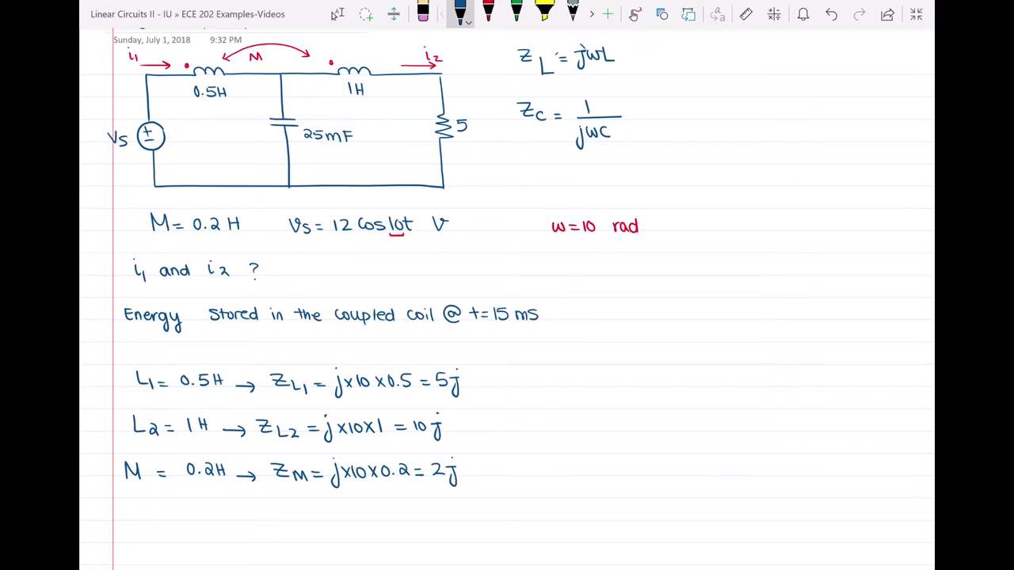
- With the pen reselected, write C = 25 mF with an arrow toward Z_C
scroll(507, 317, down, 1)
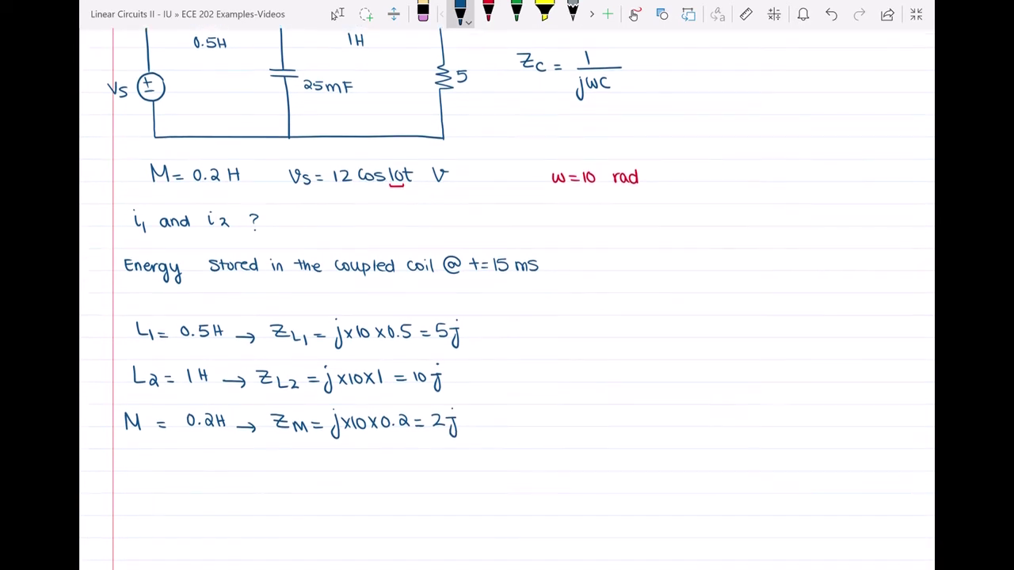
click(337, 14)
click(459, 12)
mouse_move(133, 460)
mouse_down()
mouse_move(134, 473)
mouse_move(155, 463)
mouse_up()
drag(142, 469, 177, 472)
mouse_move(181, 461)
mouse_down()
mouse_move(190, 462)
mouse_move(182, 473)
mouse_move(208, 463)
mouse_move(224, 473)
mouse_up()
drag(224, 461, 269, 471)
mouse_move(269, 471)
mouse_down()
mouse_move(259, 476)
mouse_move(298, 460)
mouse_move(318, 475)
mouse_move(438, 471)
mouse_up()
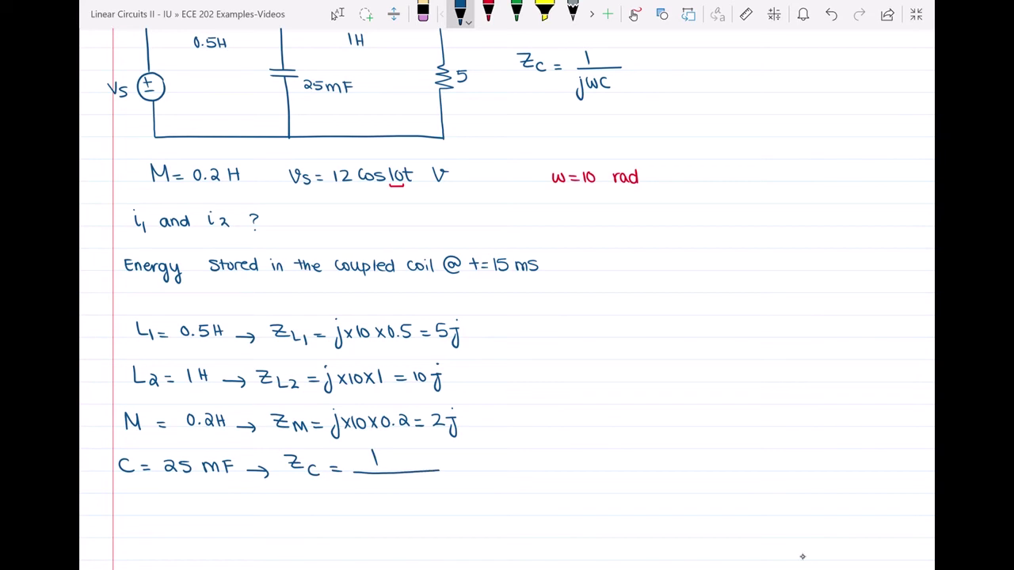
- Write Z_C = 1/(25×10⁻³×10×j) = -4j after the arrow
drag(353, 487, 364, 498)
mouse_move(374, 487)
mouse_down()
mouse_move(365, 487)
mouse_move(369, 500)
mouse_move(388, 500)
mouse_up()
mouse_move(388, 489)
mouse_down()
mouse_move(380, 500)
mouse_move(392, 500)
mouse_up()
mouse_move(401, 491)
mouse_down()
mouse_move(397, 501)
mouse_move(407, 483)
mouse_up()
drag(406, 478, 408, 500)
mouse_move(421, 490)
mouse_down()
mouse_move(421, 499)
mouse_move(430, 491)
mouse_move(442, 499)
mouse_up()
mouse_move(443, 489)
mouse_down()
mouse_move(435, 499)
mouse_move(445, 507)
mouse_up()
drag(457, 467, 512, 472)
drag(515, 464, 516, 483)
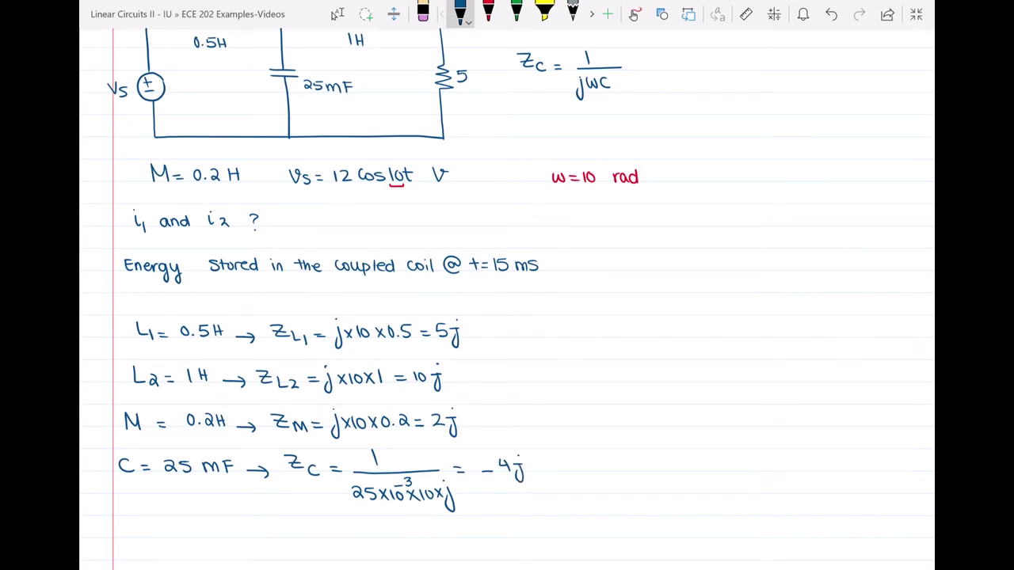
scroll(507, 298, up, 2)
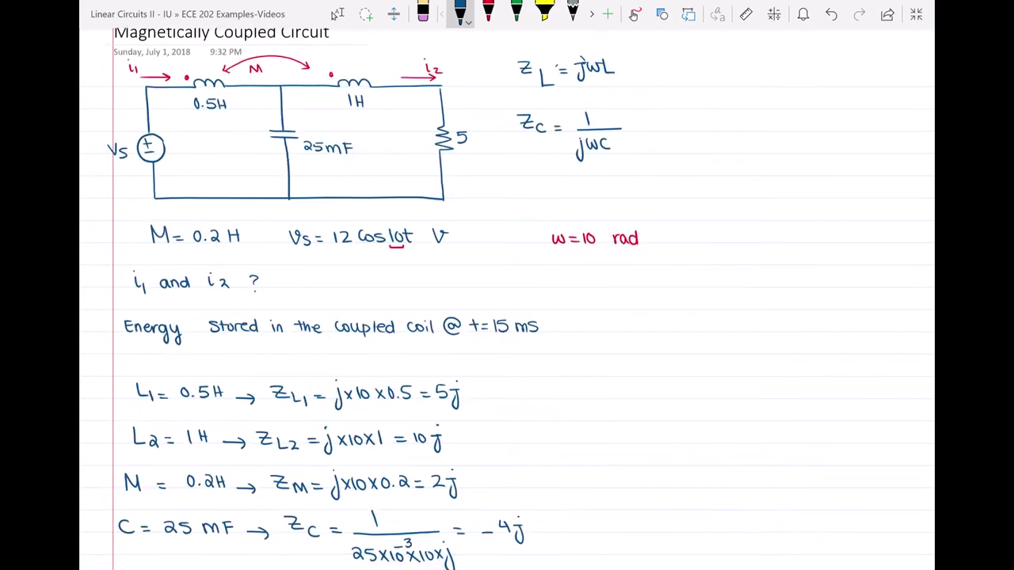
click(332, 14)
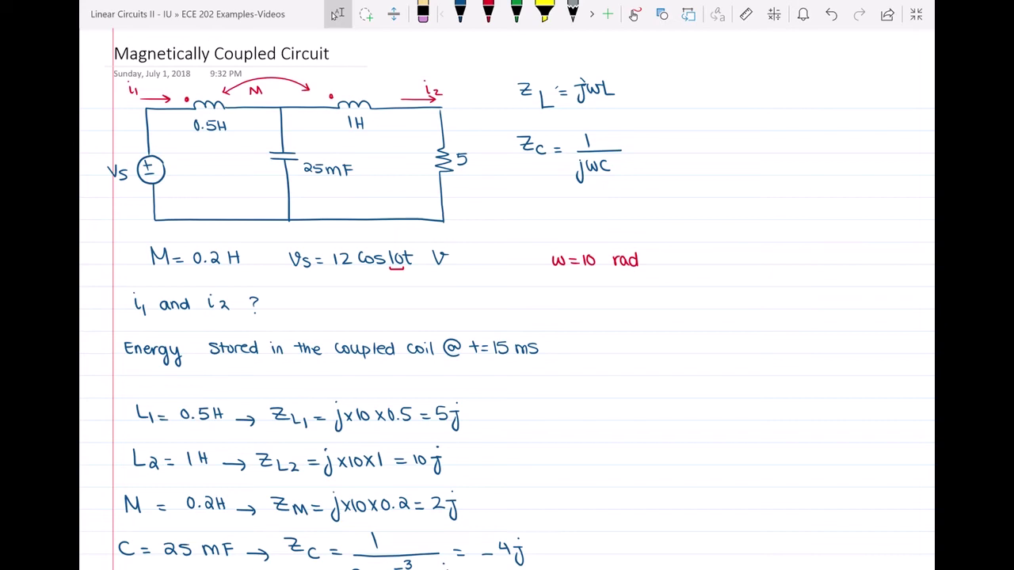
- Draw red curved mesh-current arrows labelled i1 in the left loop and i2 in the right loop
click(487, 13)
mouse_move(184, 178)
mouse_down()
mouse_move(187, 199)
mouse_move(213, 147)
mouse_move(225, 145)
mouse_move(205, 177)
mouse_move(213, 184)
mouse_up()
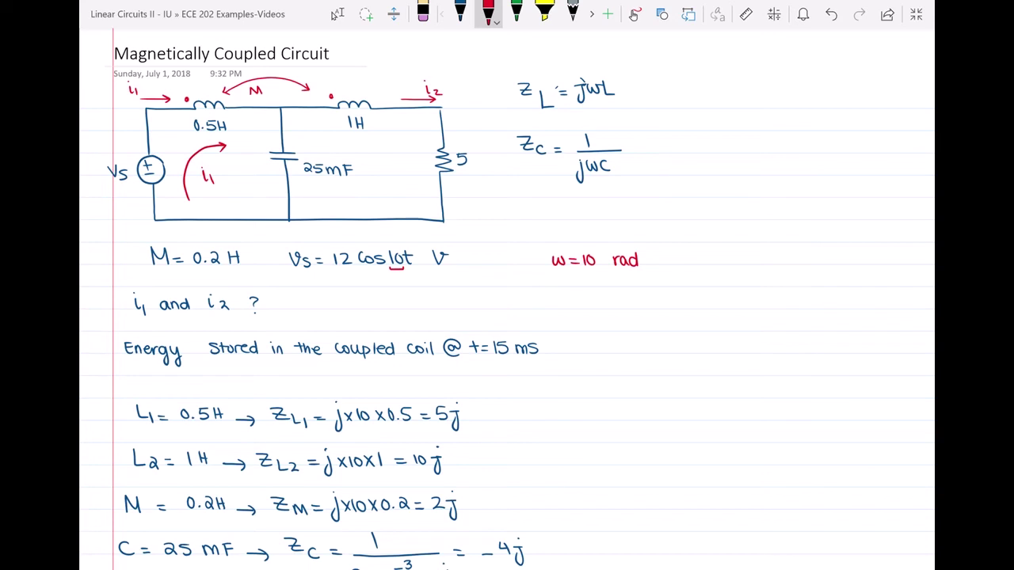
mouse_move(366, 203)
mouse_down()
mouse_move(362, 163)
mouse_move(393, 142)
mouse_move(402, 179)
mouse_up()
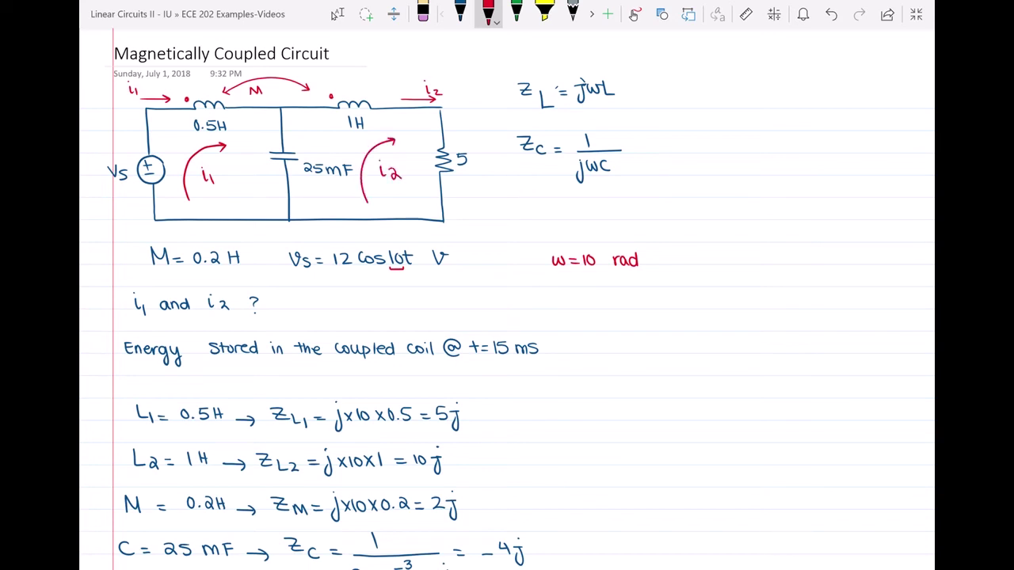